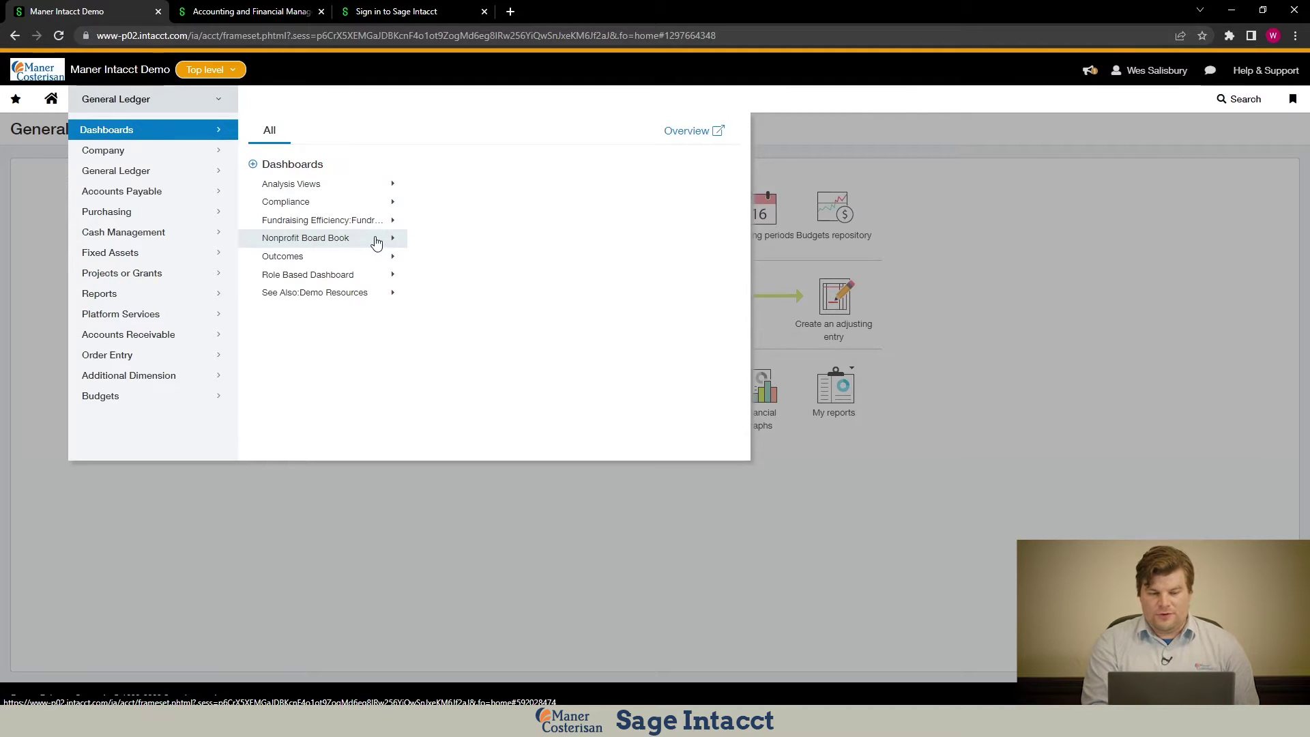
Expand Analysis Views to list its dashboards, from Allocations and Cash Analysis View to Program Budgets.
click(363, 193)
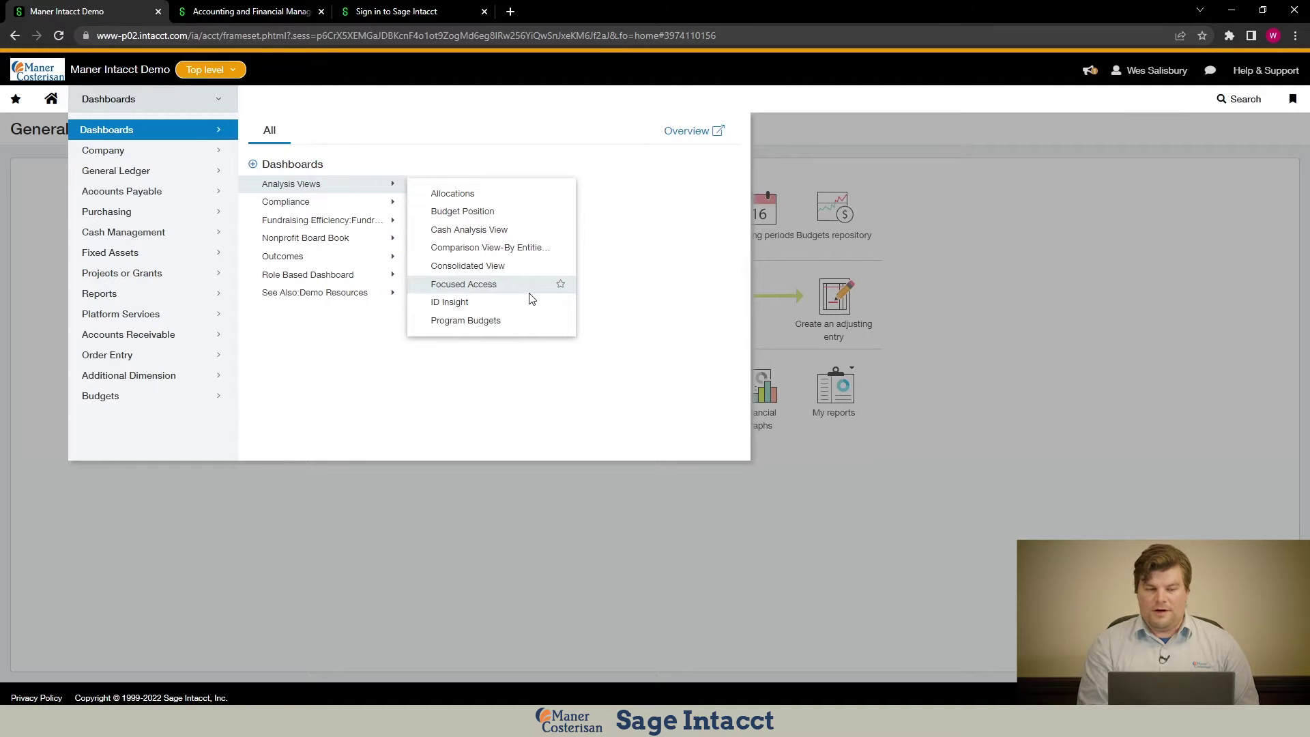
Expand Role Based Dashboard to list role dashboards from A/P Manager and CFO to Stock Manager.
click(332, 281)
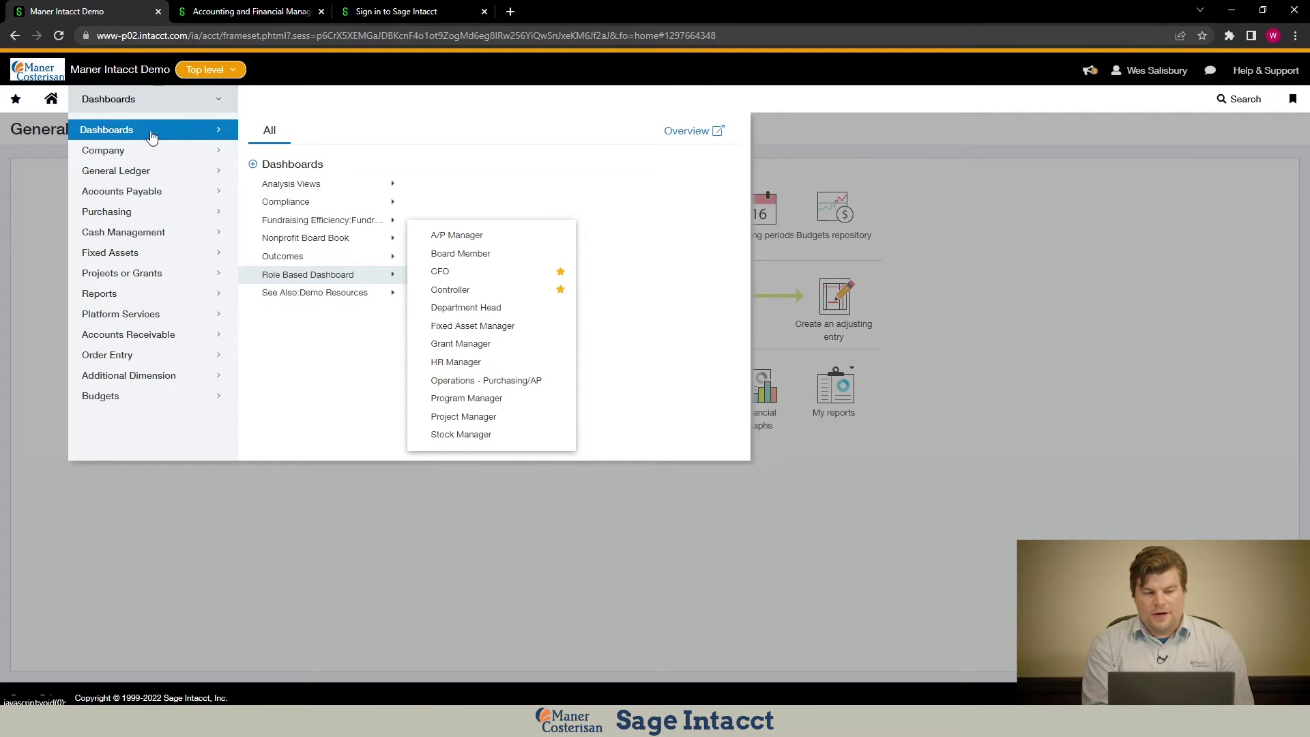
Open the CFO dashboard and look over KPIs like Total Revenue $12.4M and Expenditures $8,397,165.
click(510, 278)
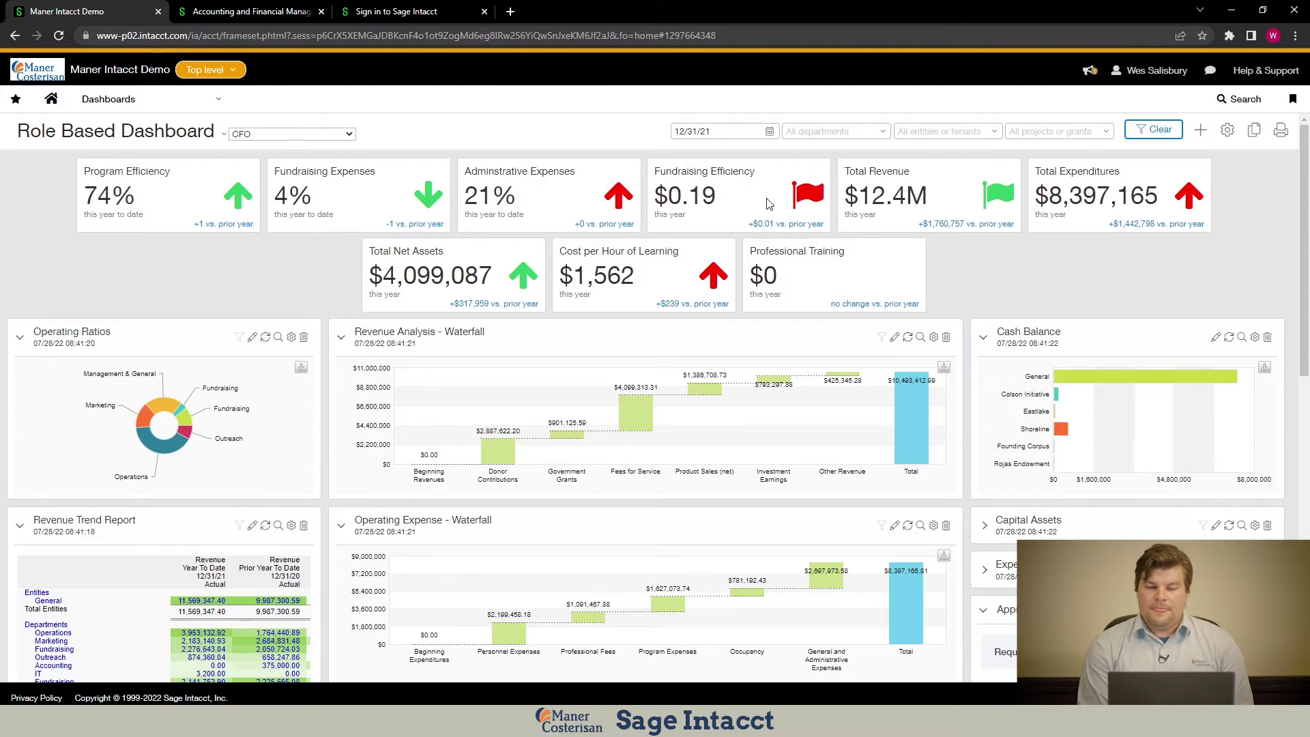
mouse_move(769, 204)
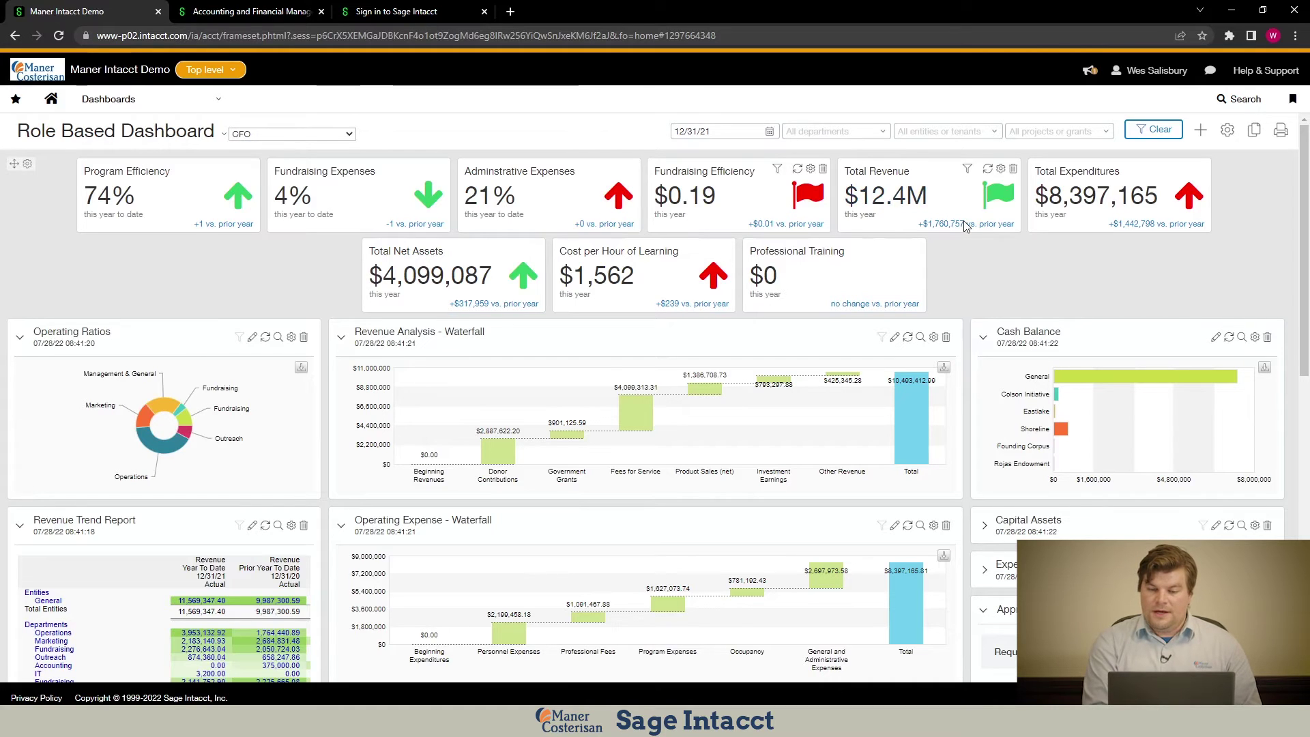
mouse_move(966, 226)
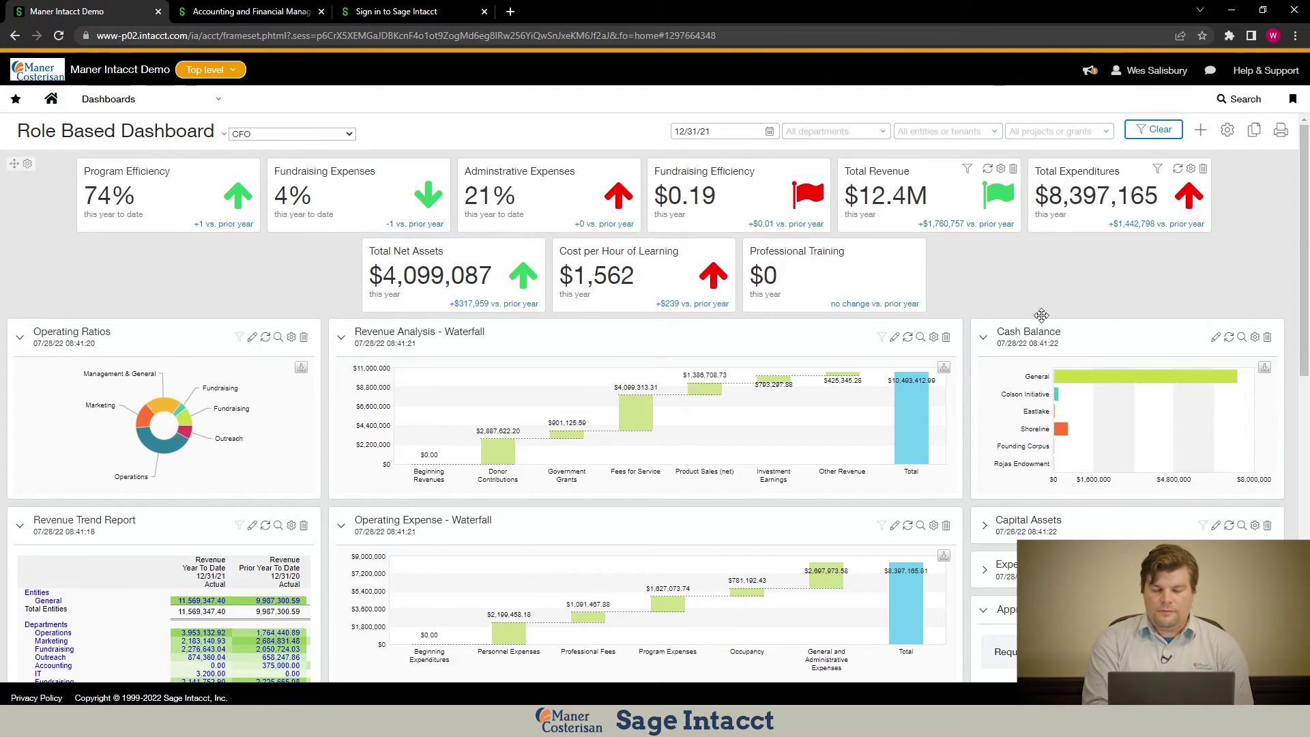
drag(1305, 236, 1286, 289)
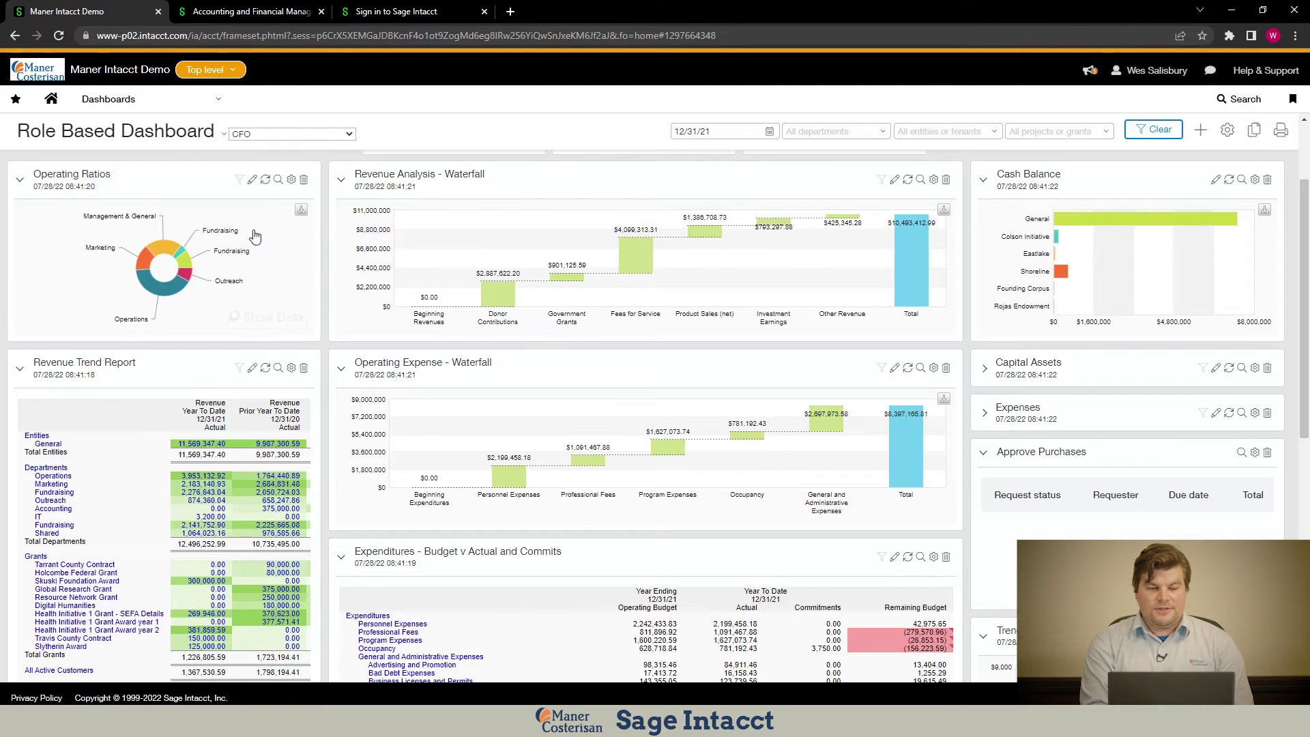
Inspect the Operating Ratios donut slices and drill into Fundraising's Operating Expense Breakdown.
mouse_move(169, 254)
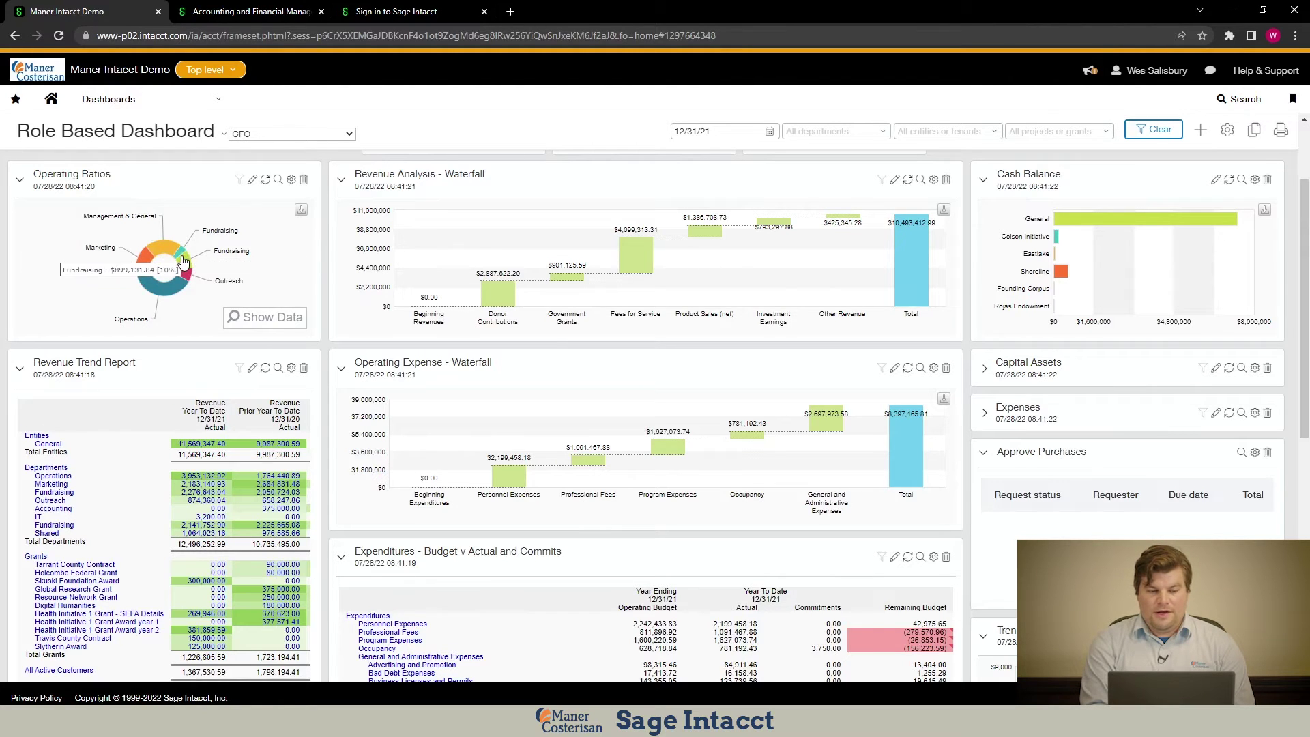
mouse_move(186, 295)
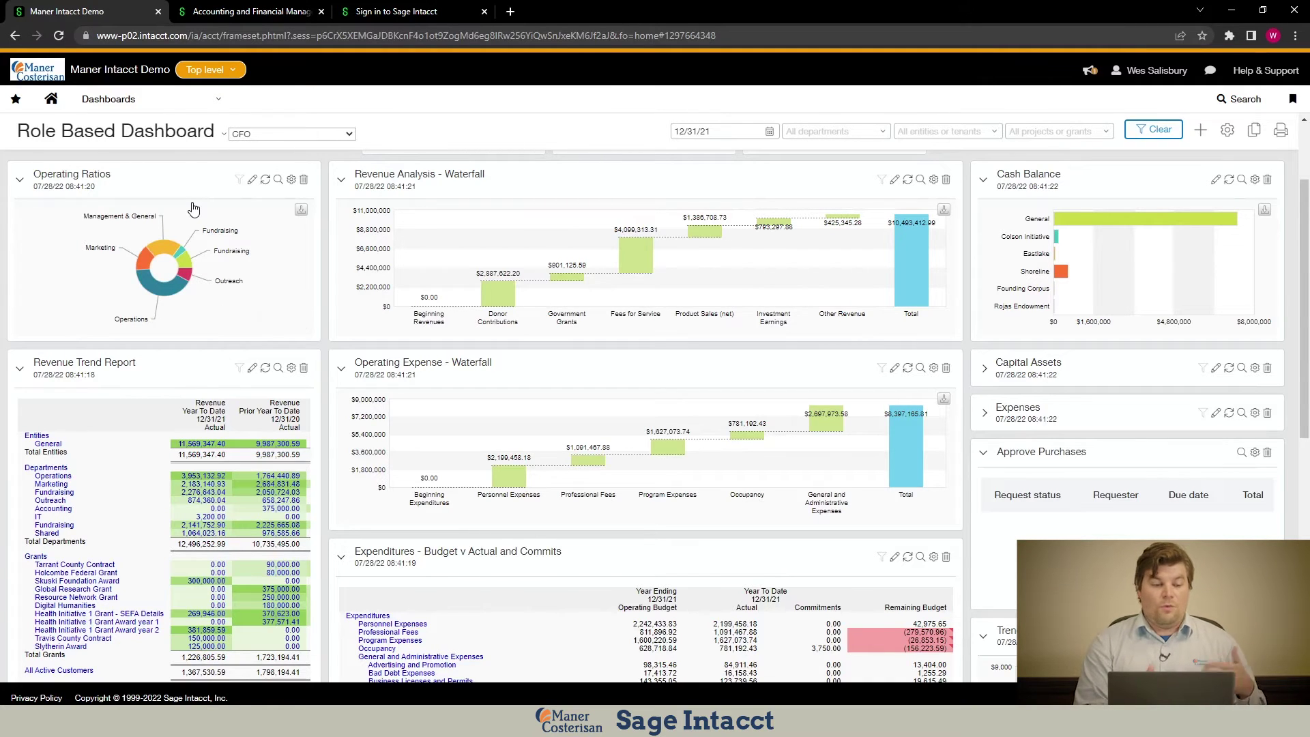
mouse_move(174, 221)
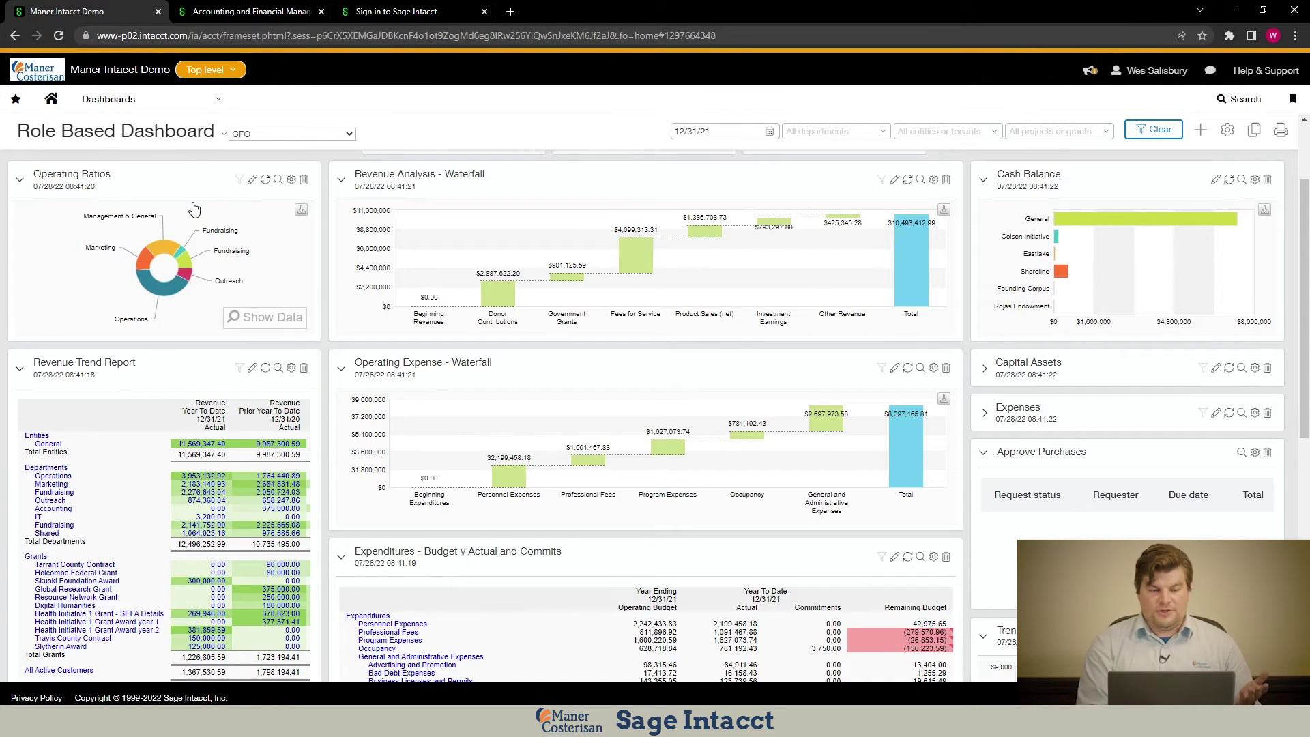
click(189, 266)
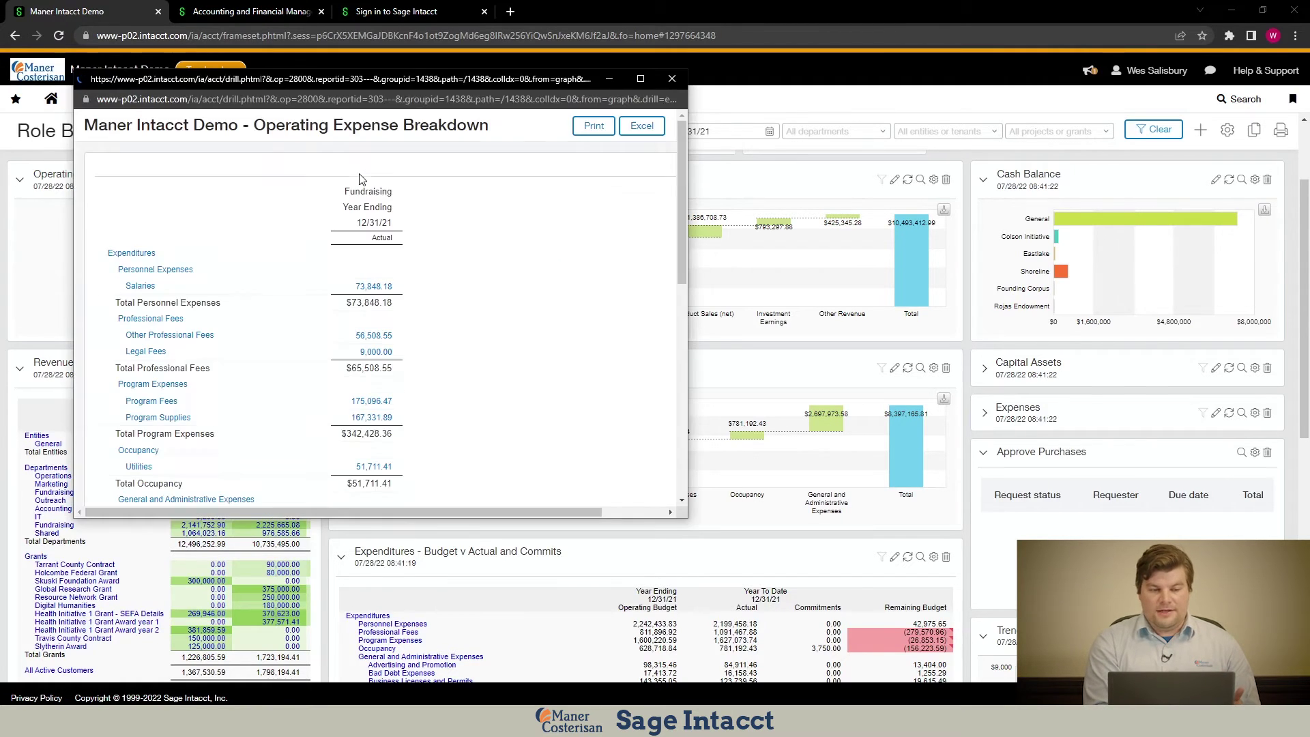
Maximize the Fundraising breakdown and review Total Program Expenses $342,428.36 and Occupancy $51,711.41.
click(641, 79)
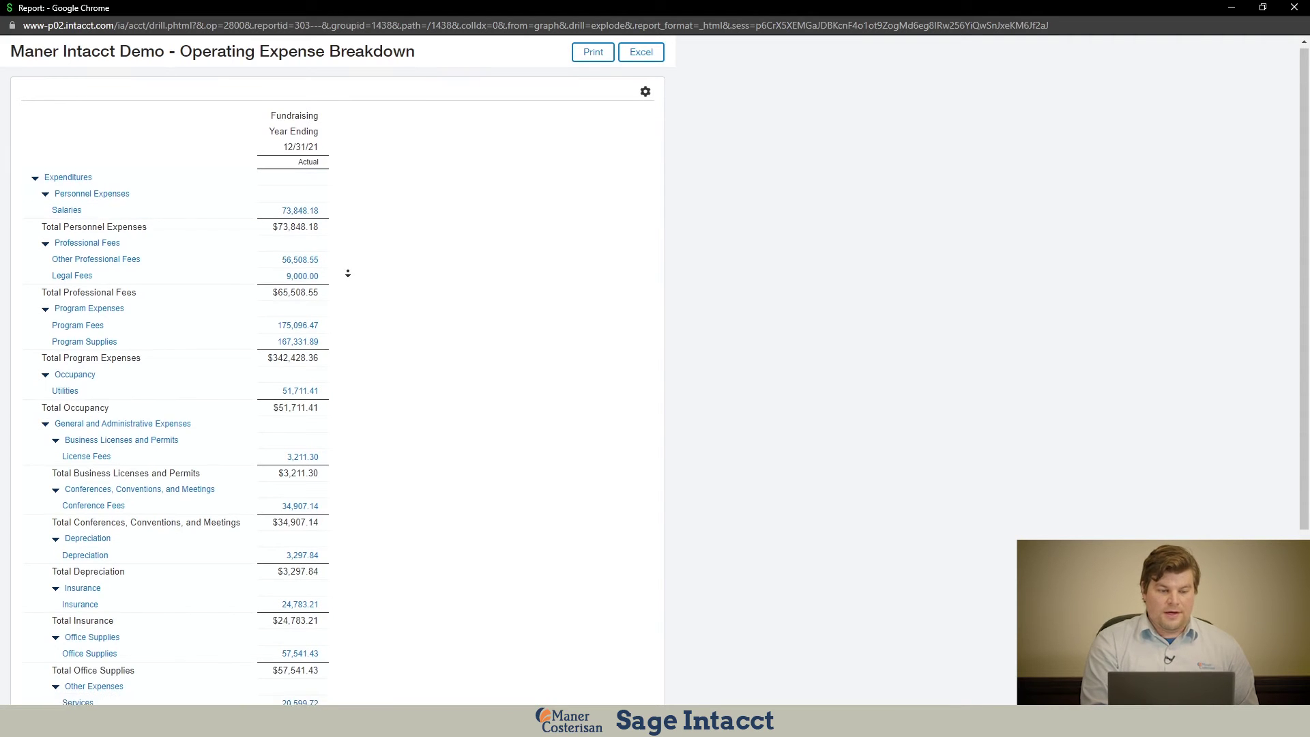
scroll(345, 273, down, 1)
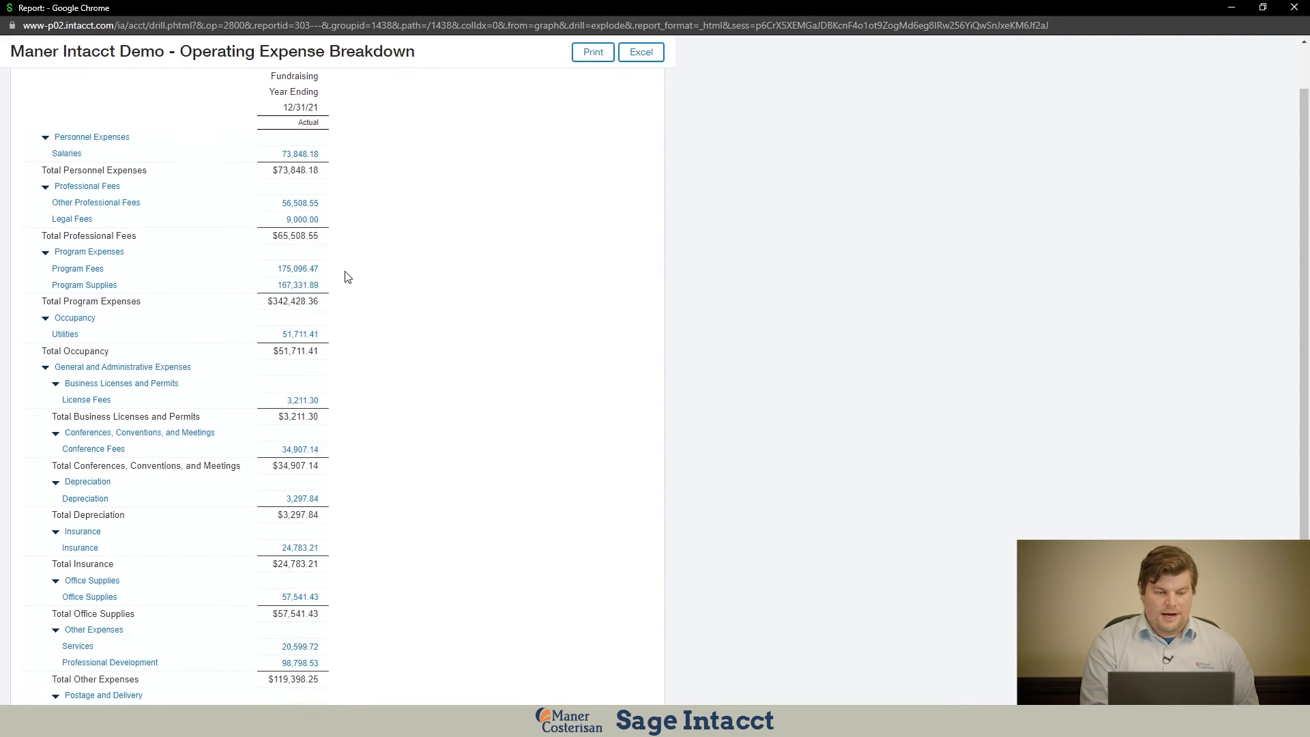
View the 5502 Utilities ledger detail totaling 51,711.41 full-screen, then close it.
click(311, 337)
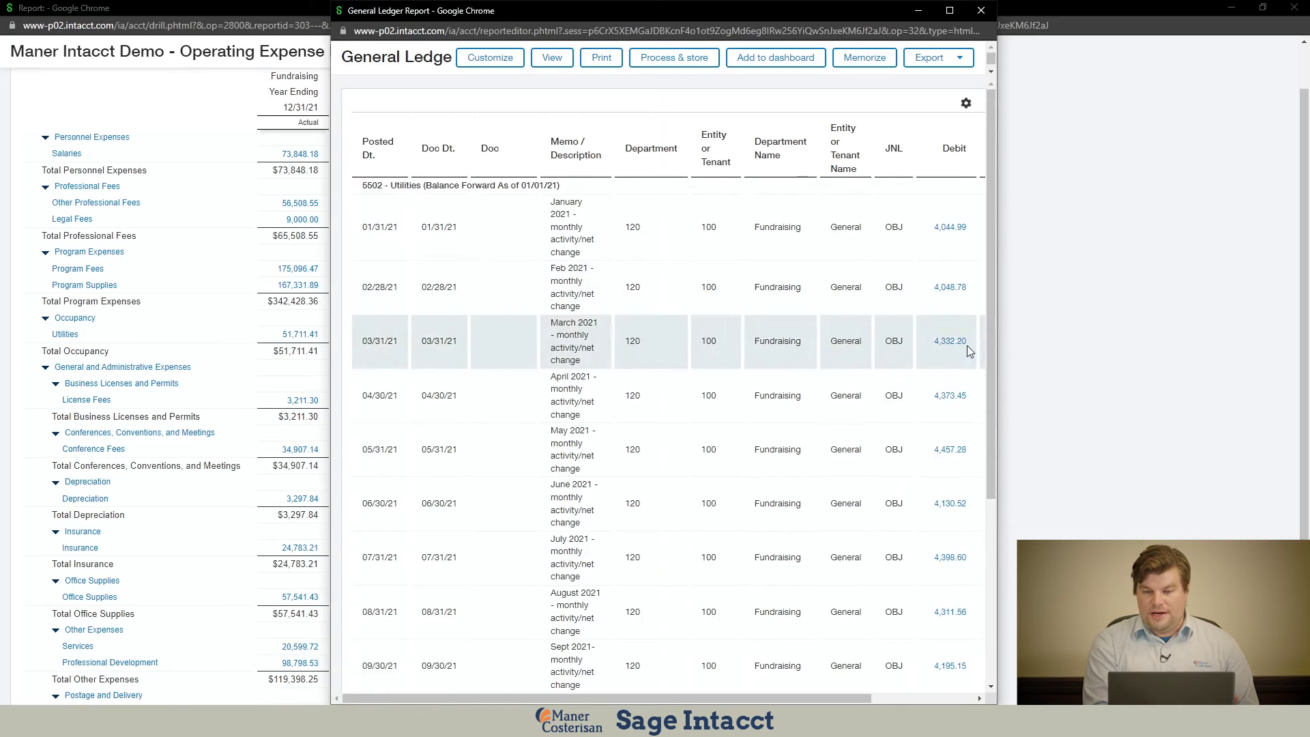
click(949, 11)
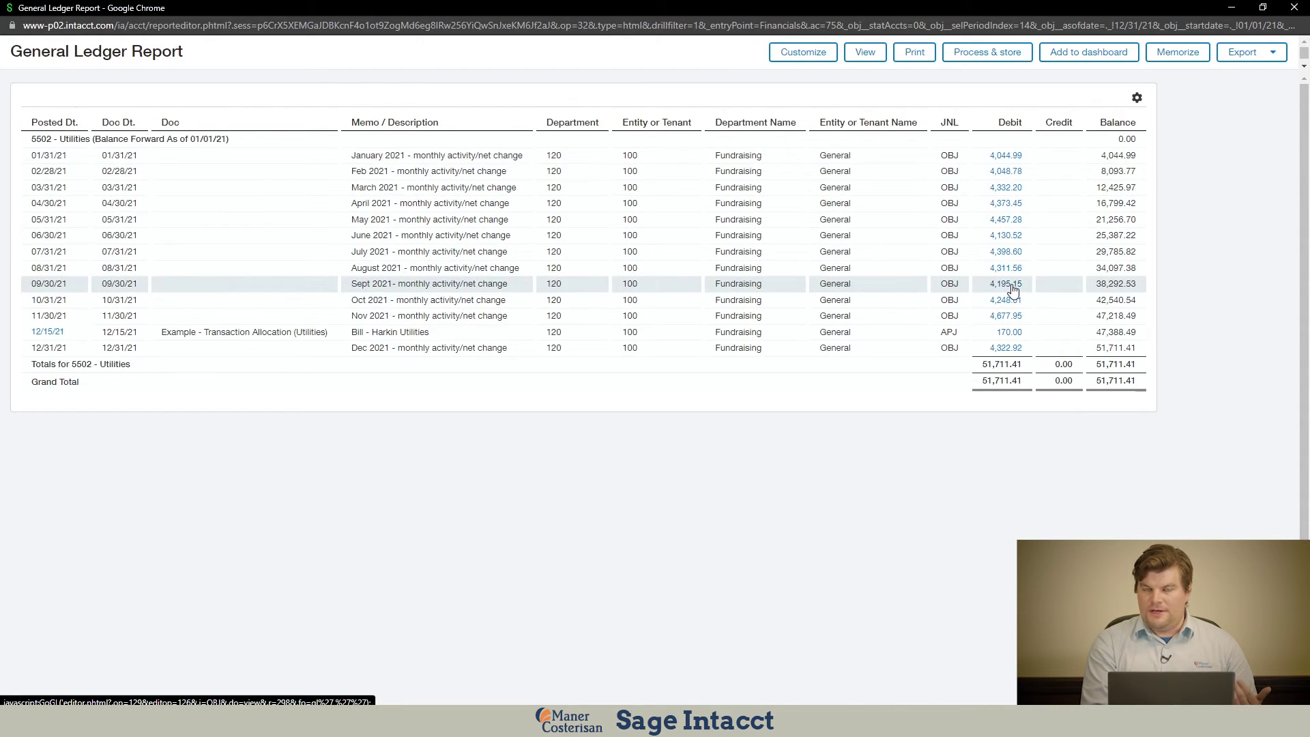
click(1294, 8)
click(1294, 9)
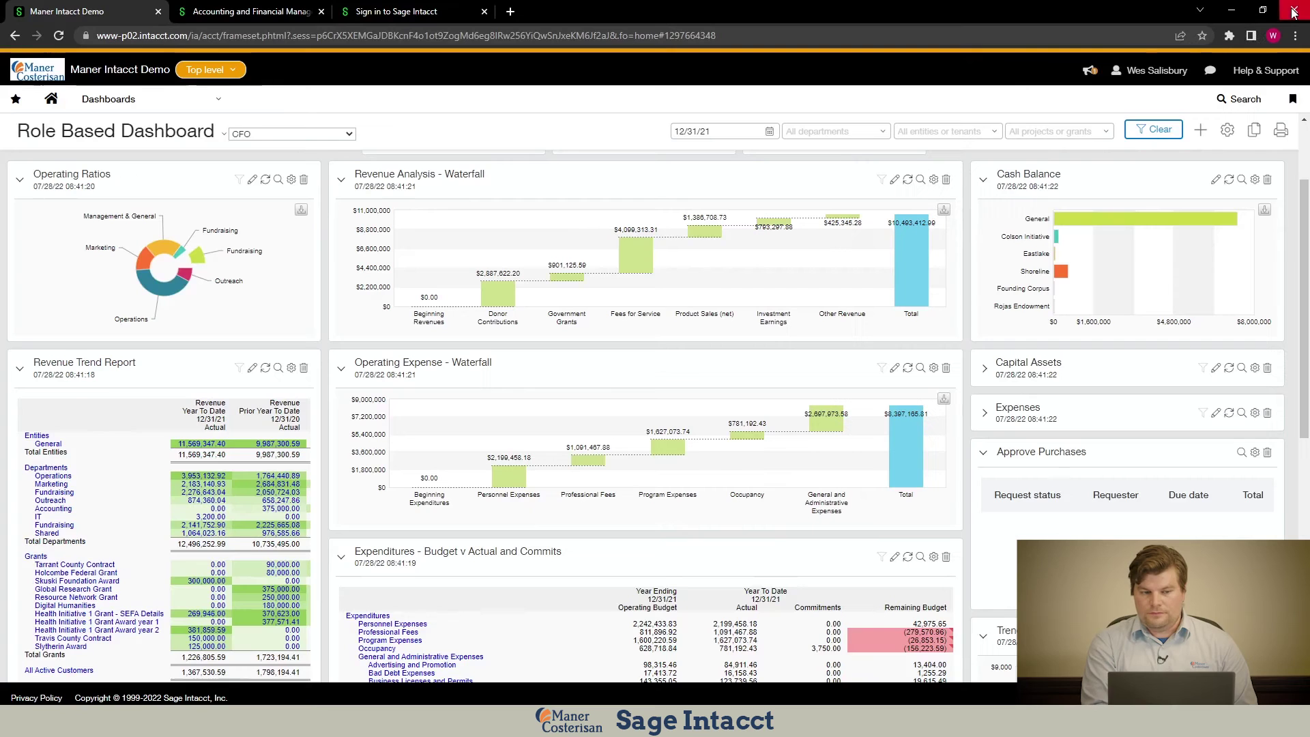
drag(1306, 275, 1302, 356)
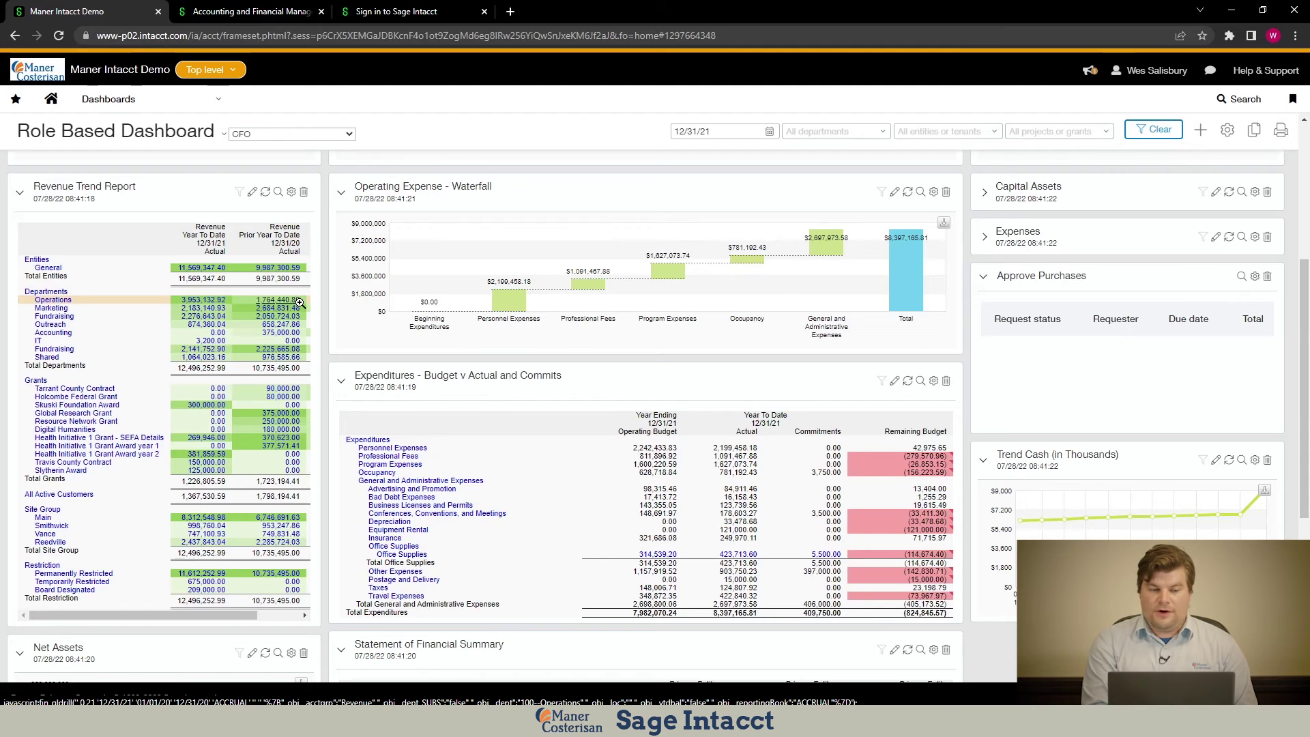
Open the Operations revenue General Ledger Report, showing 4120 Gifts In Kind 45,766.22, full-screen.
click(296, 299)
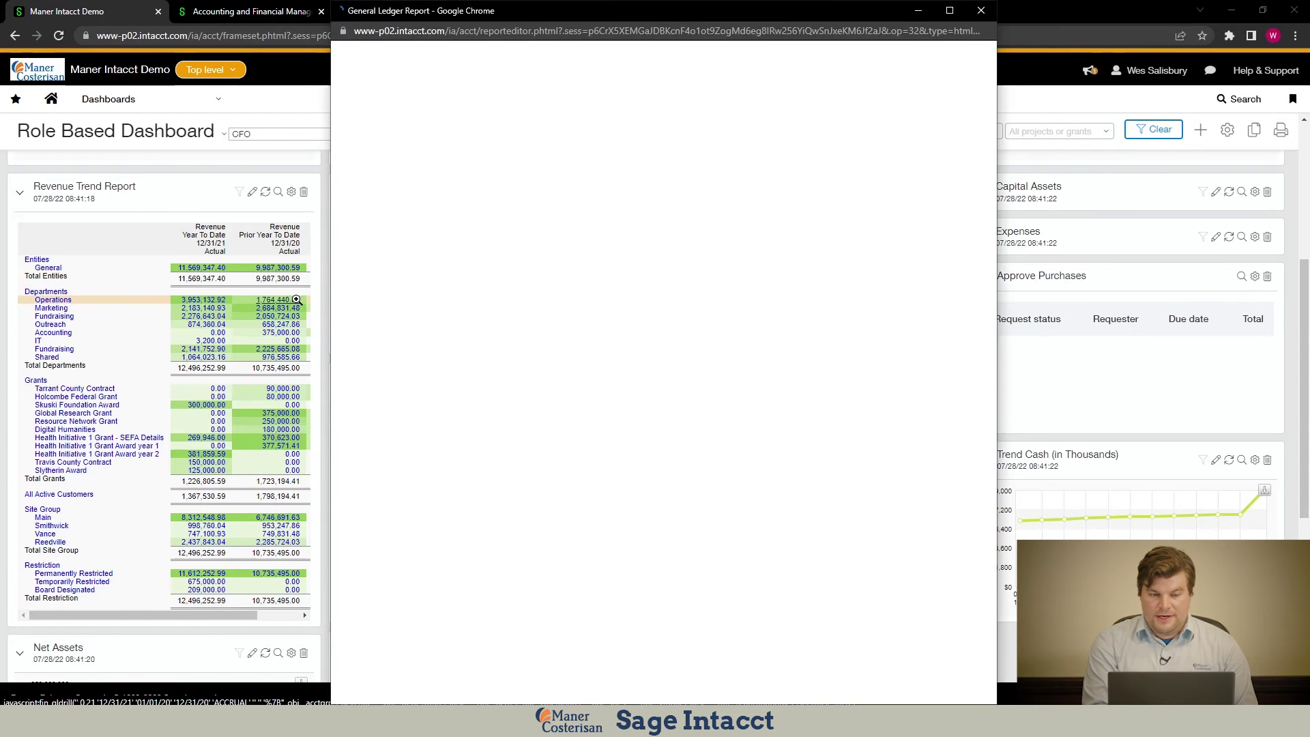
click(950, 11)
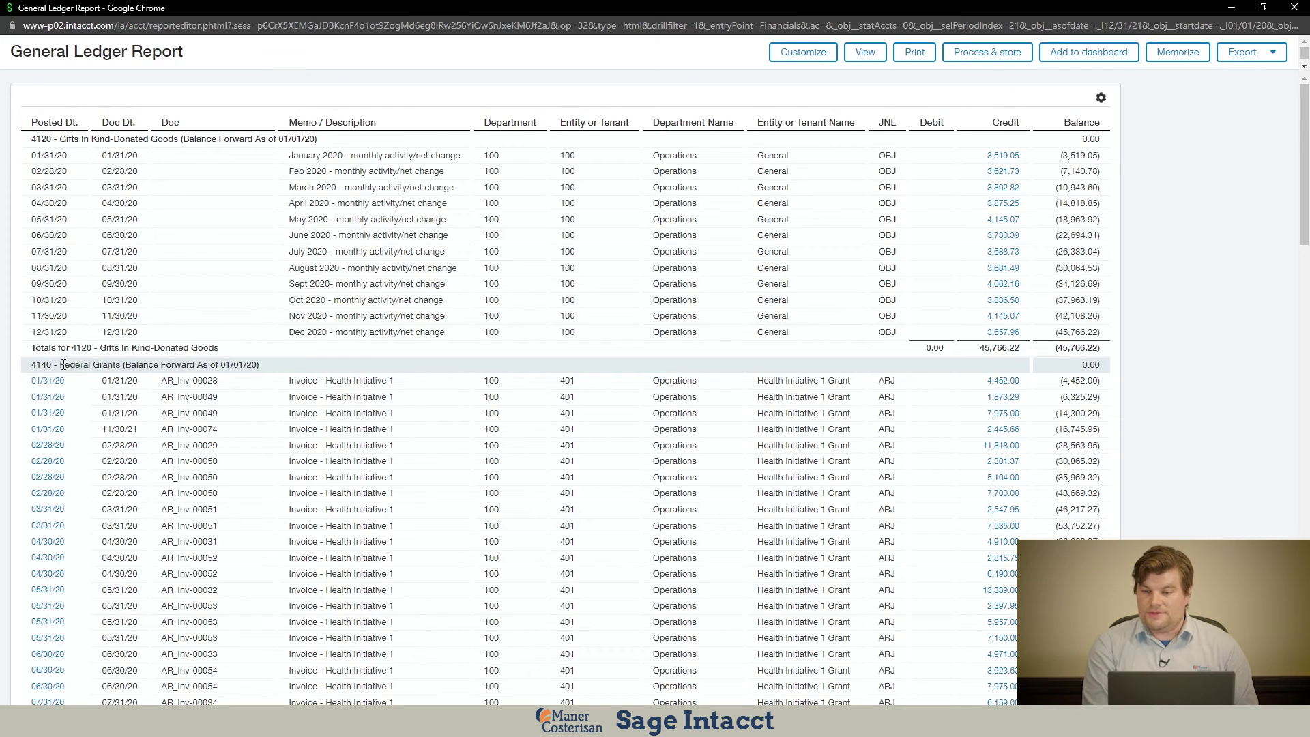
Close the ledger report, scroll the CFO dashboard, and list dashboard groups like Compliance and Outcomes.
click(1294, 8)
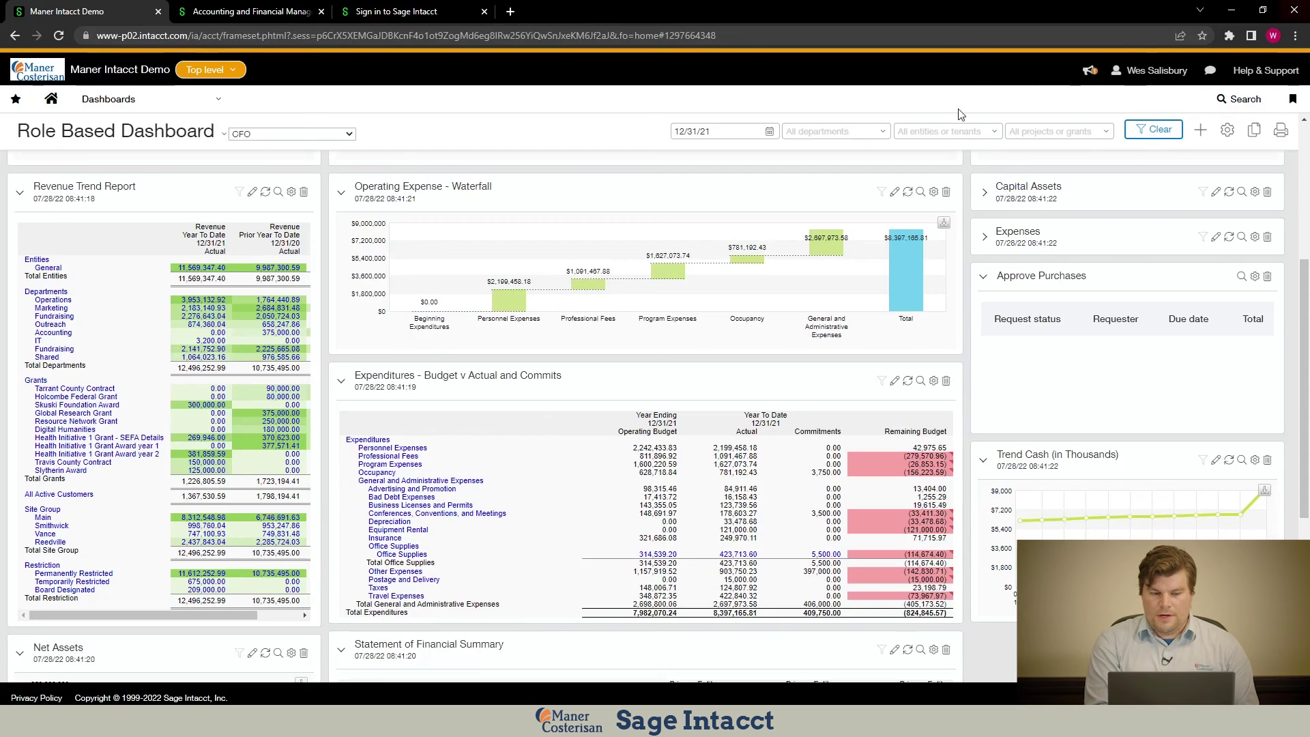
scroll(1306, 393, down, 5)
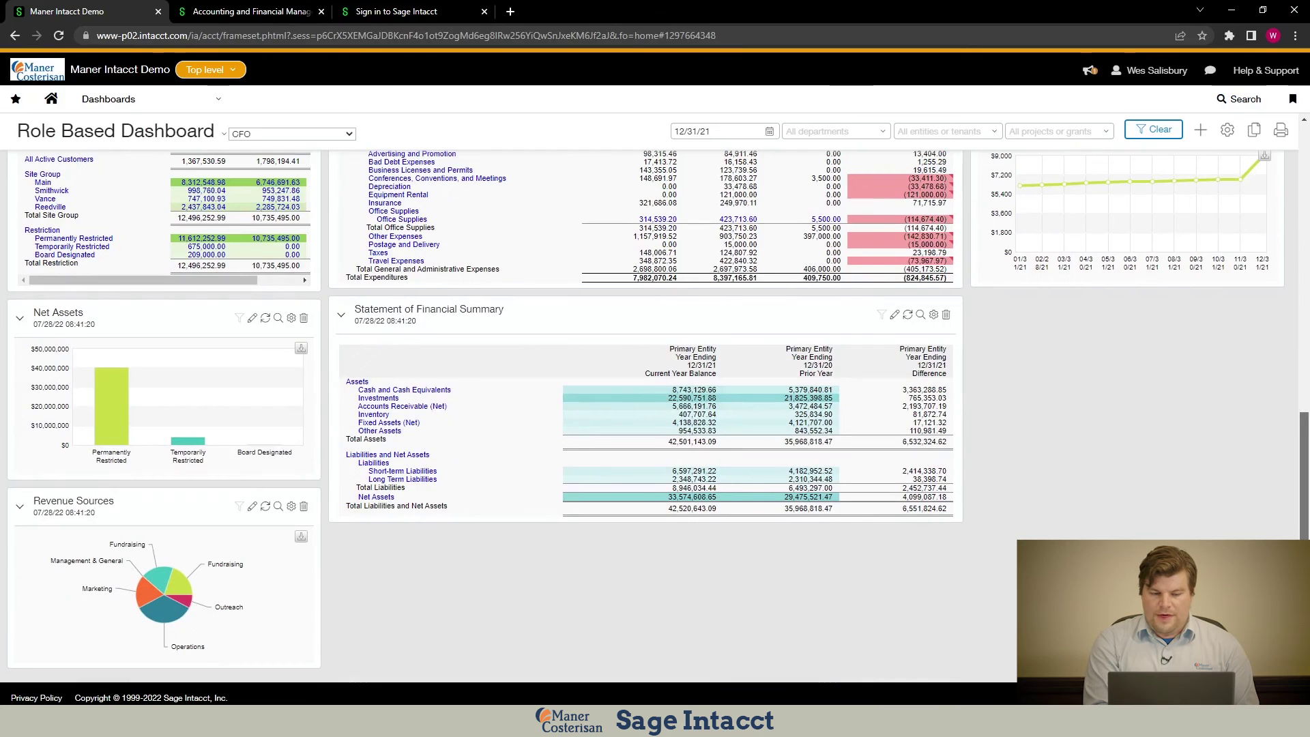
scroll(1301, 251, up, 10)
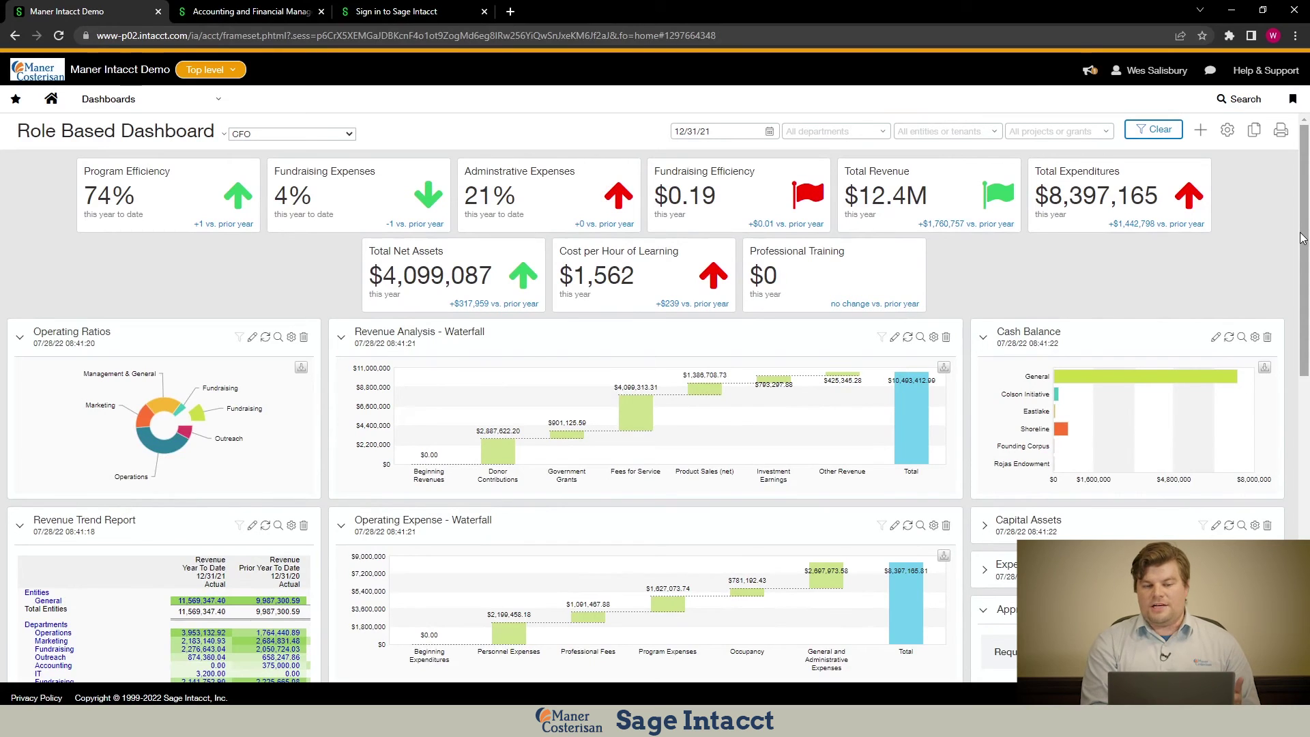
click(217, 109)
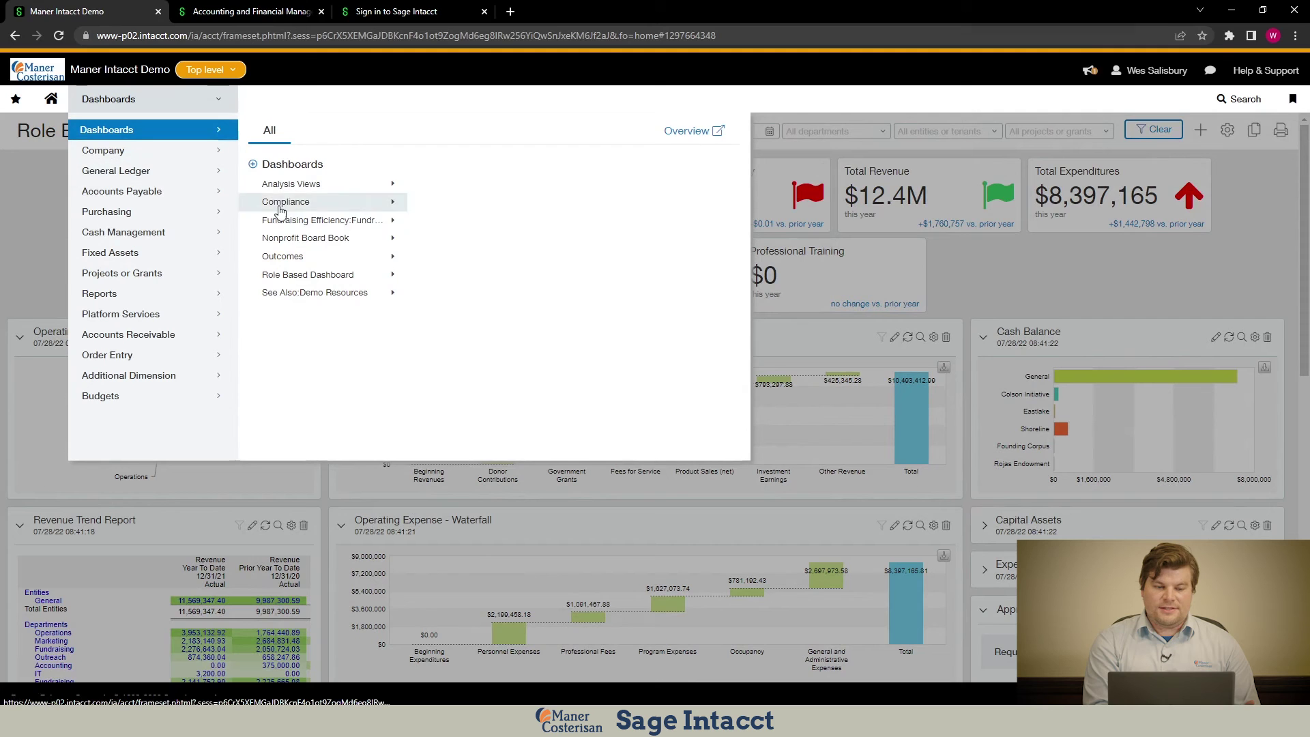
Choose Program Manager under Compliance > Role Based Dashboard to replace the CFO view.
click(328, 202)
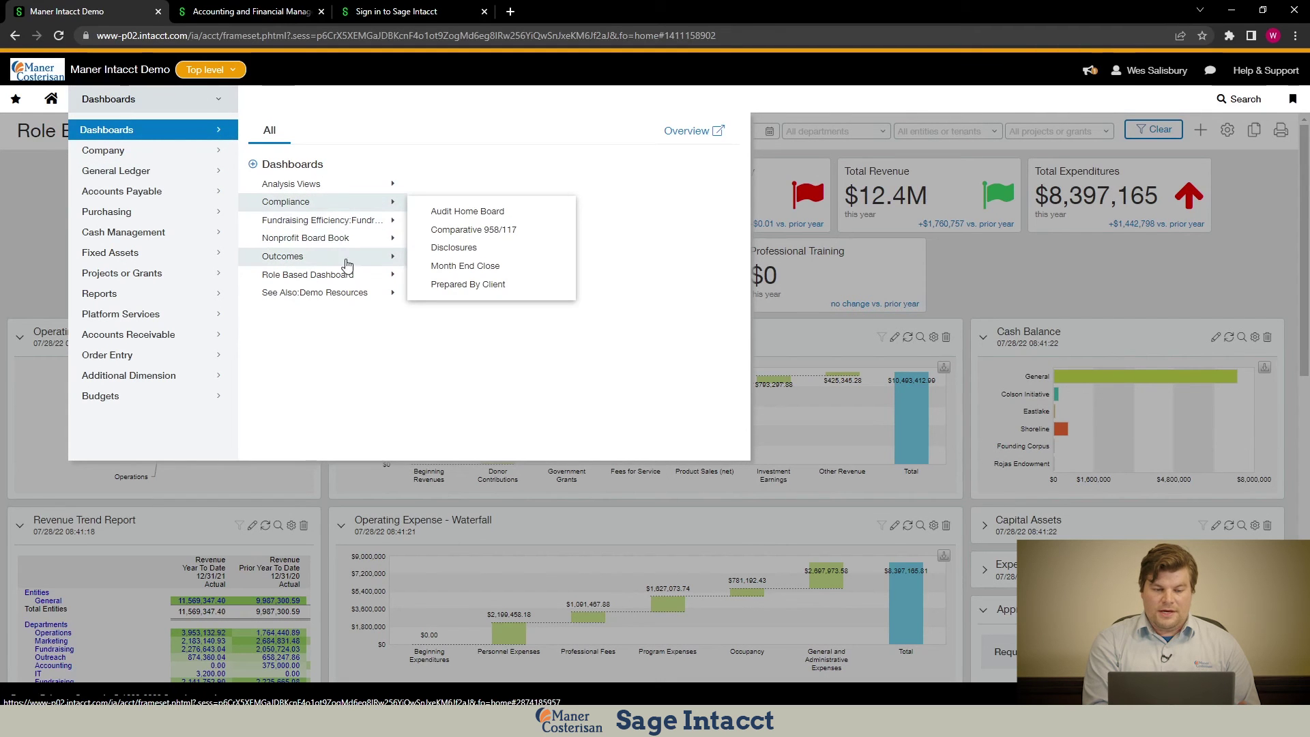
click(329, 274)
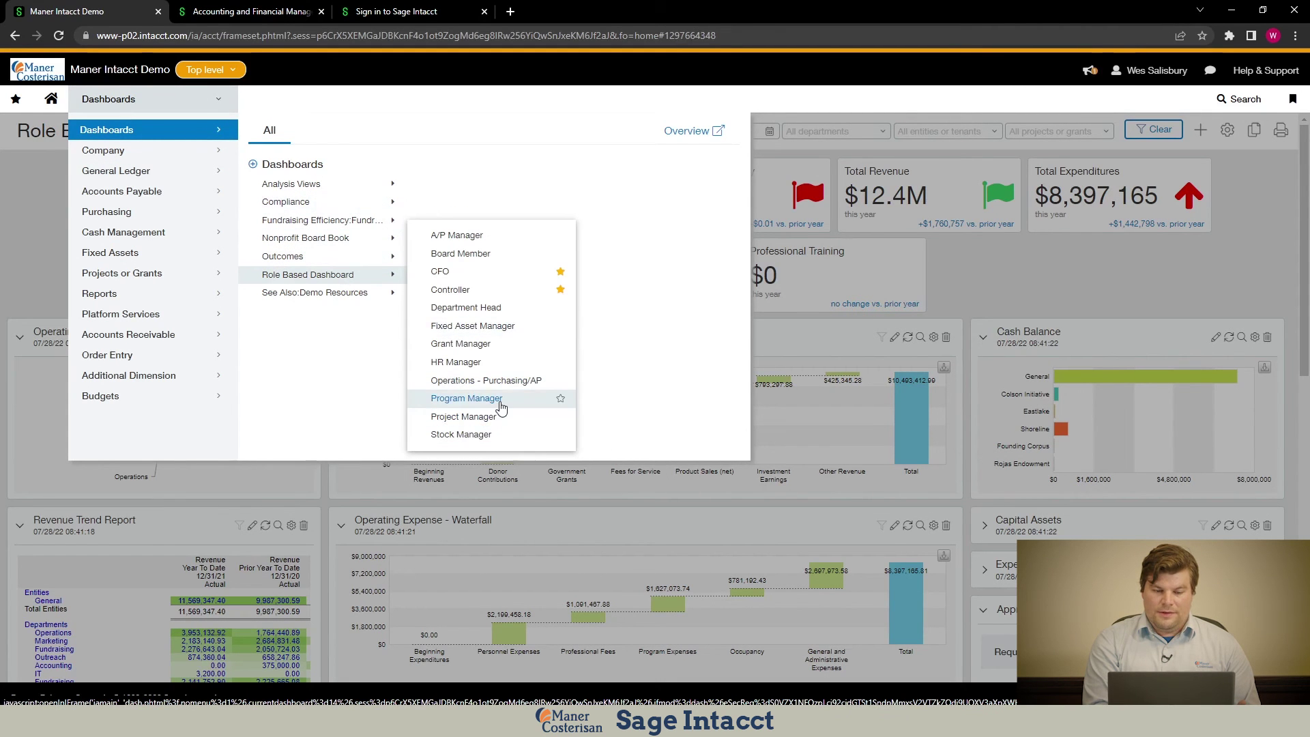
click(467, 399)
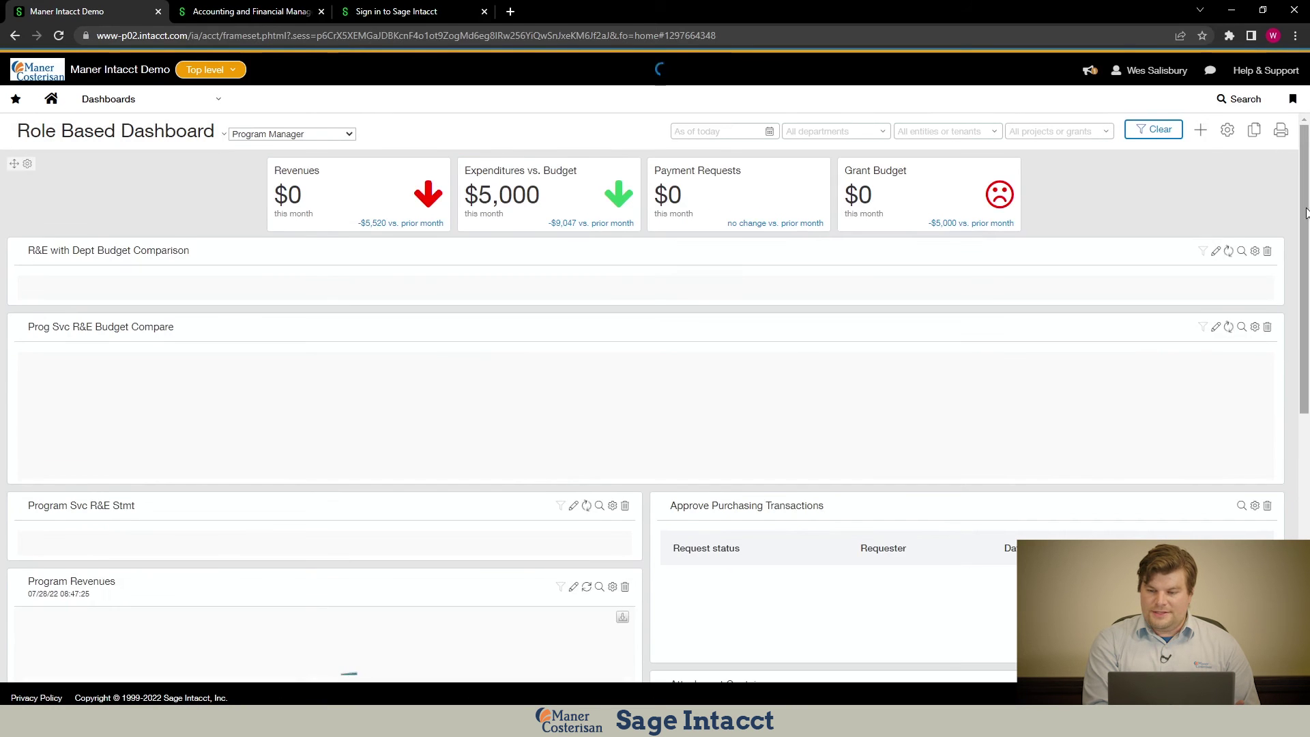
Scroll the Program Manager widgets, including Program Svc R&E Stmt, and drop down the All departments filter.
drag(1308, 208, 1268, 396)
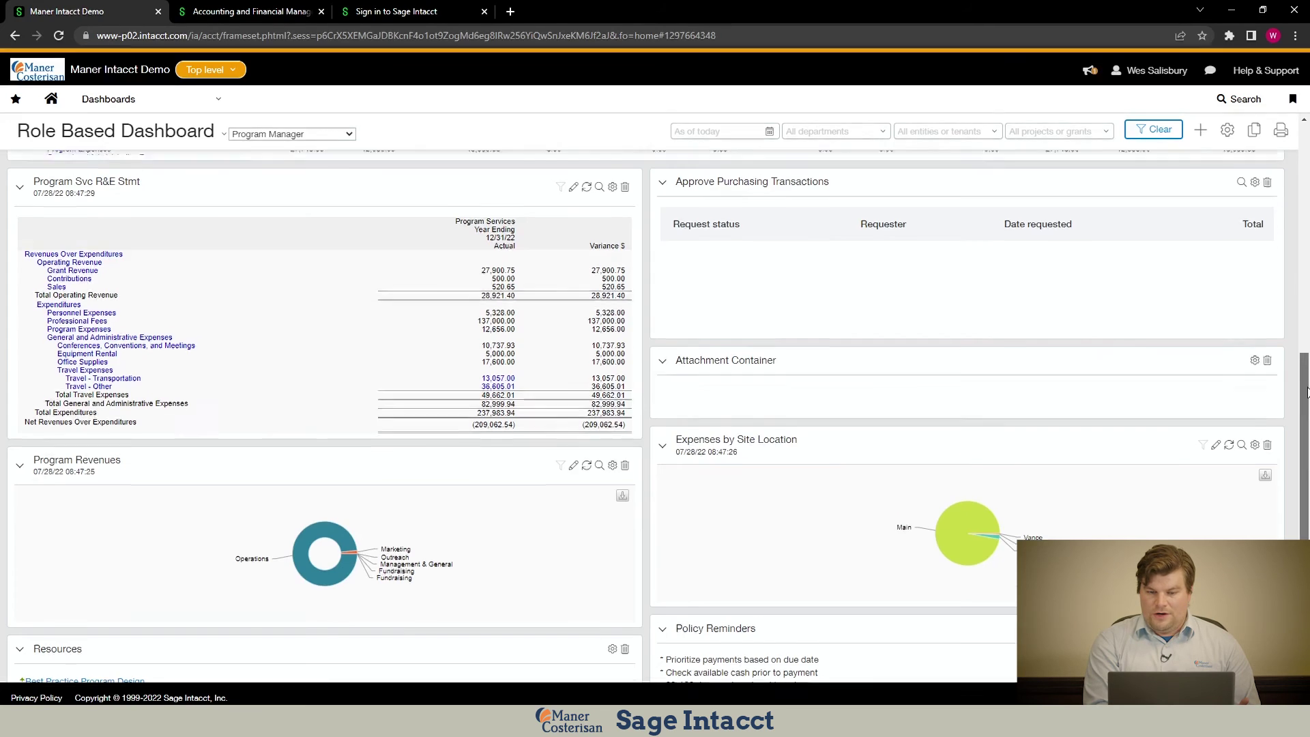
scroll(1306, 355, up, 3)
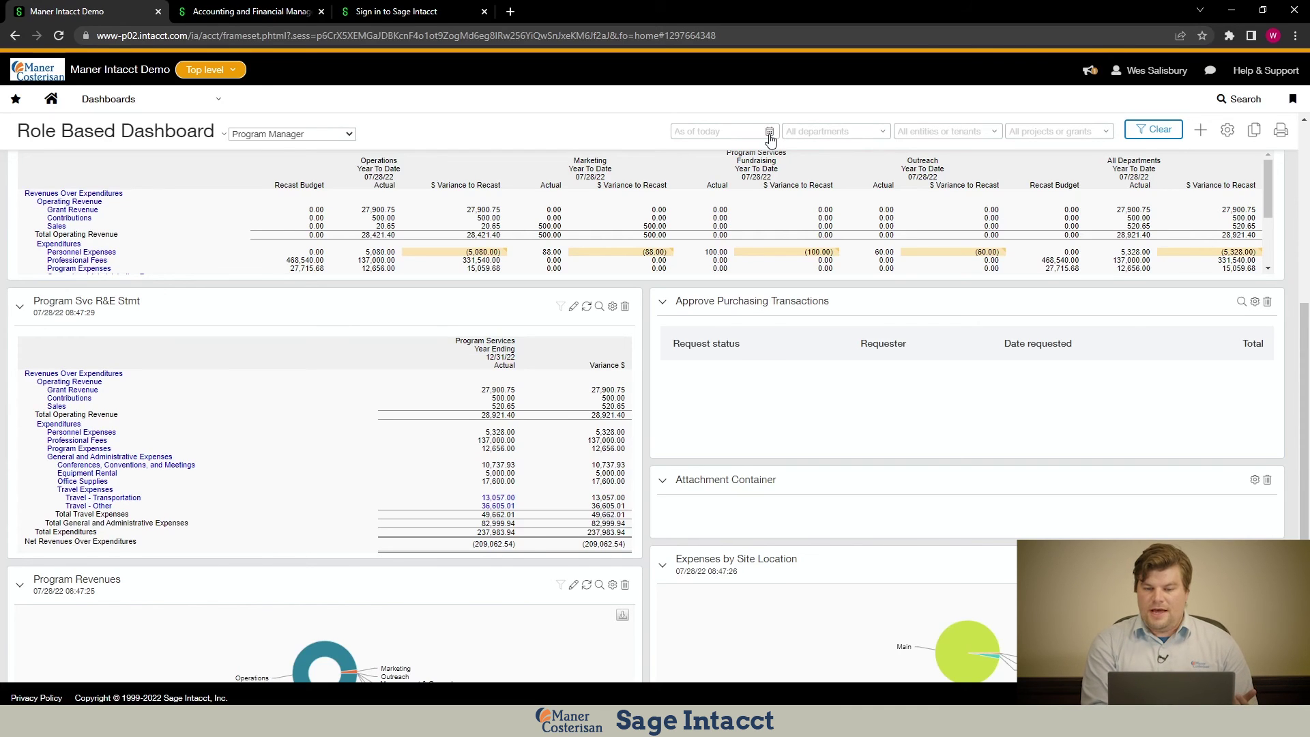
click(882, 142)
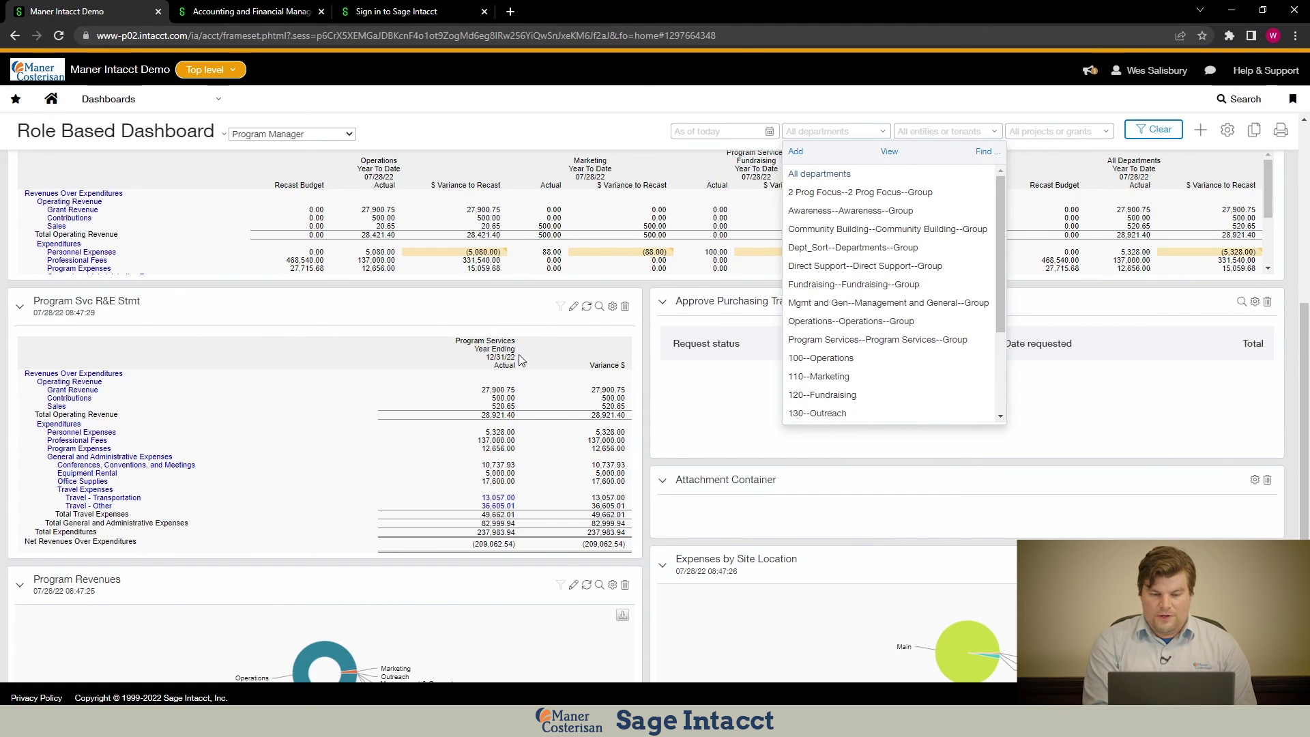
Close the department filter and apply an as-of date of 12/31/2021 to the Program Manager dashboard.
click(771, 135)
click(770, 136)
click(770, 134)
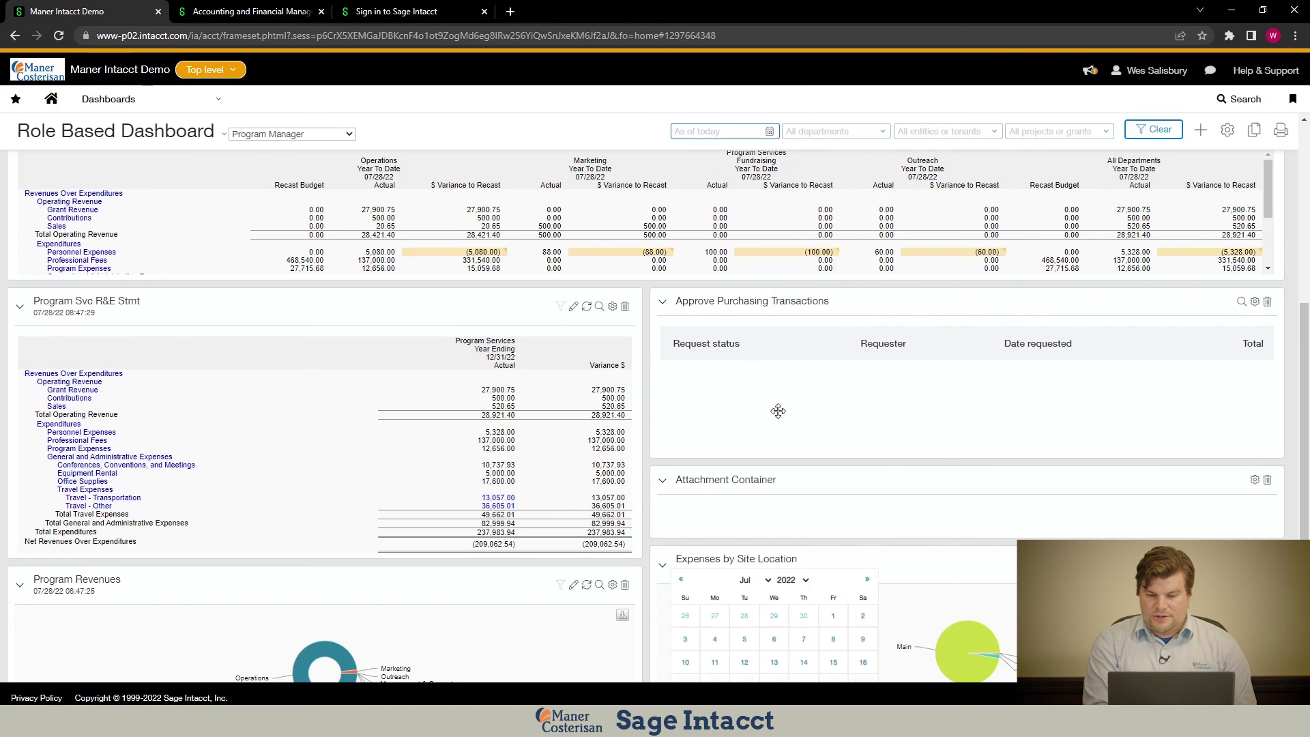
click(729, 133)
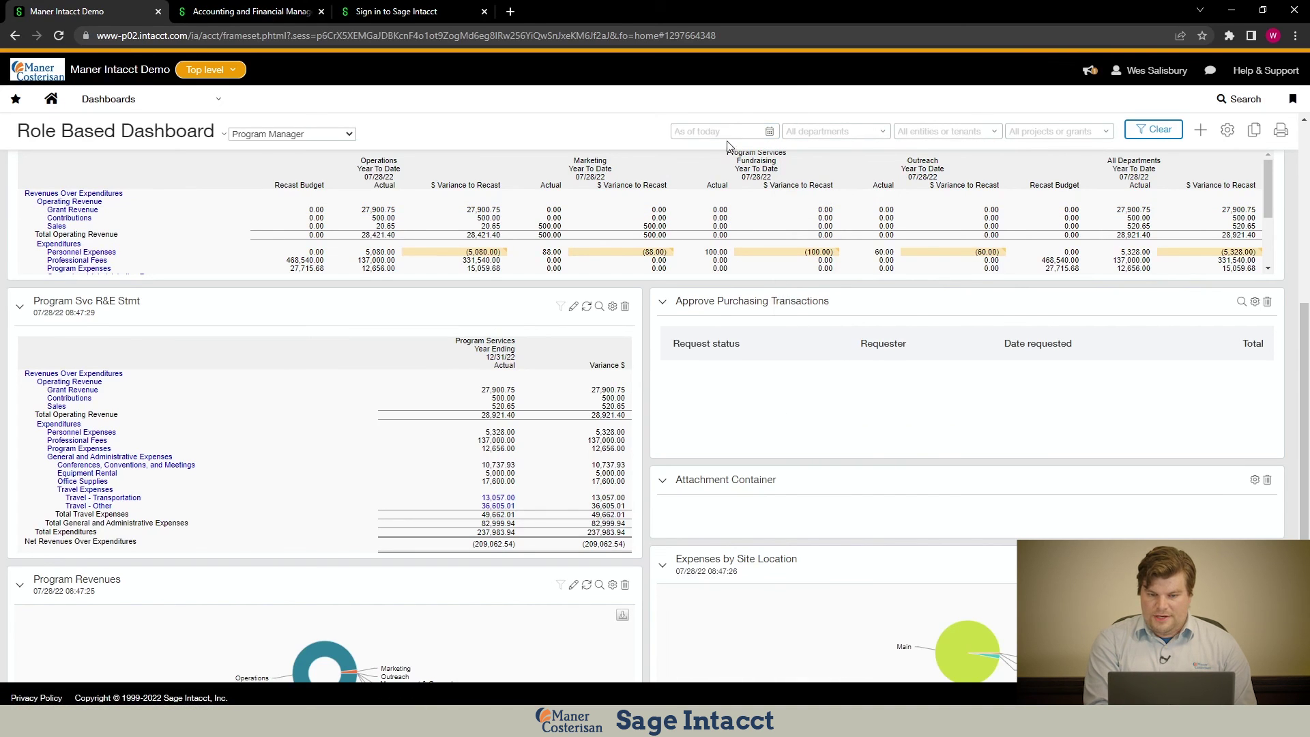
text(12/31/2021)
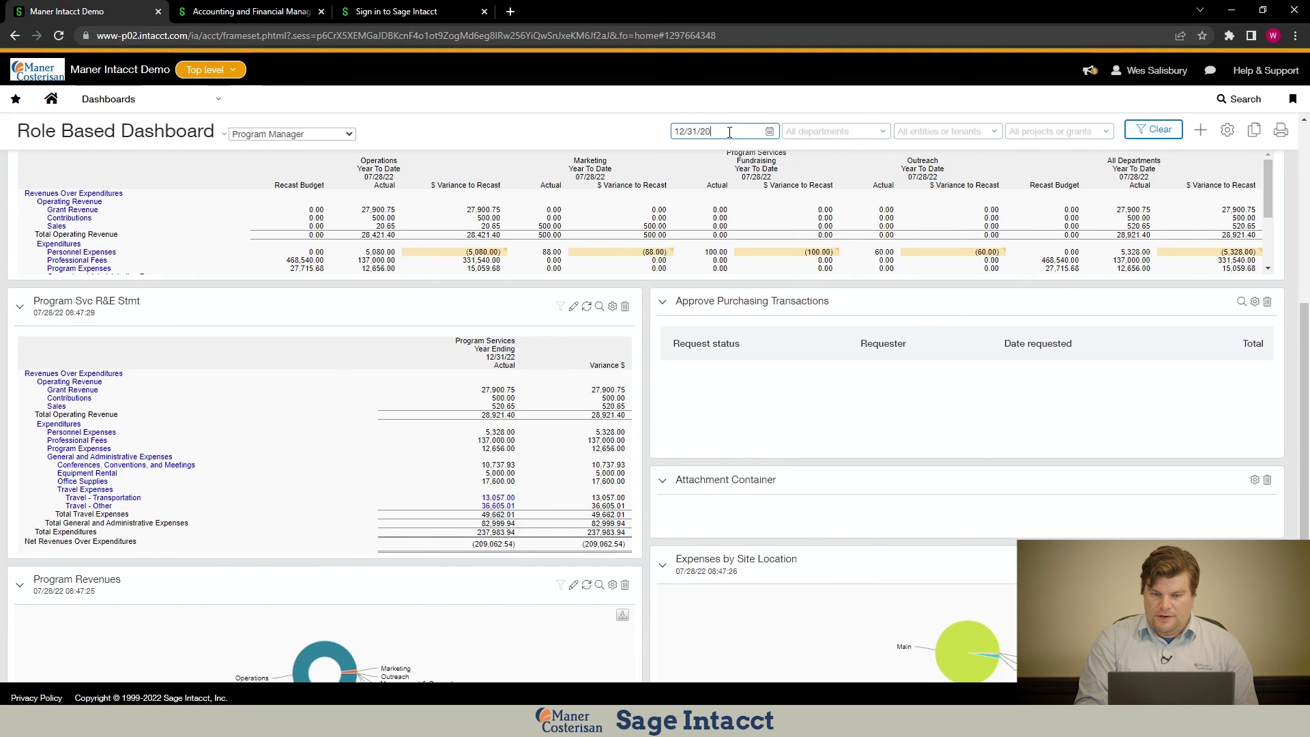
click(1147, 136)
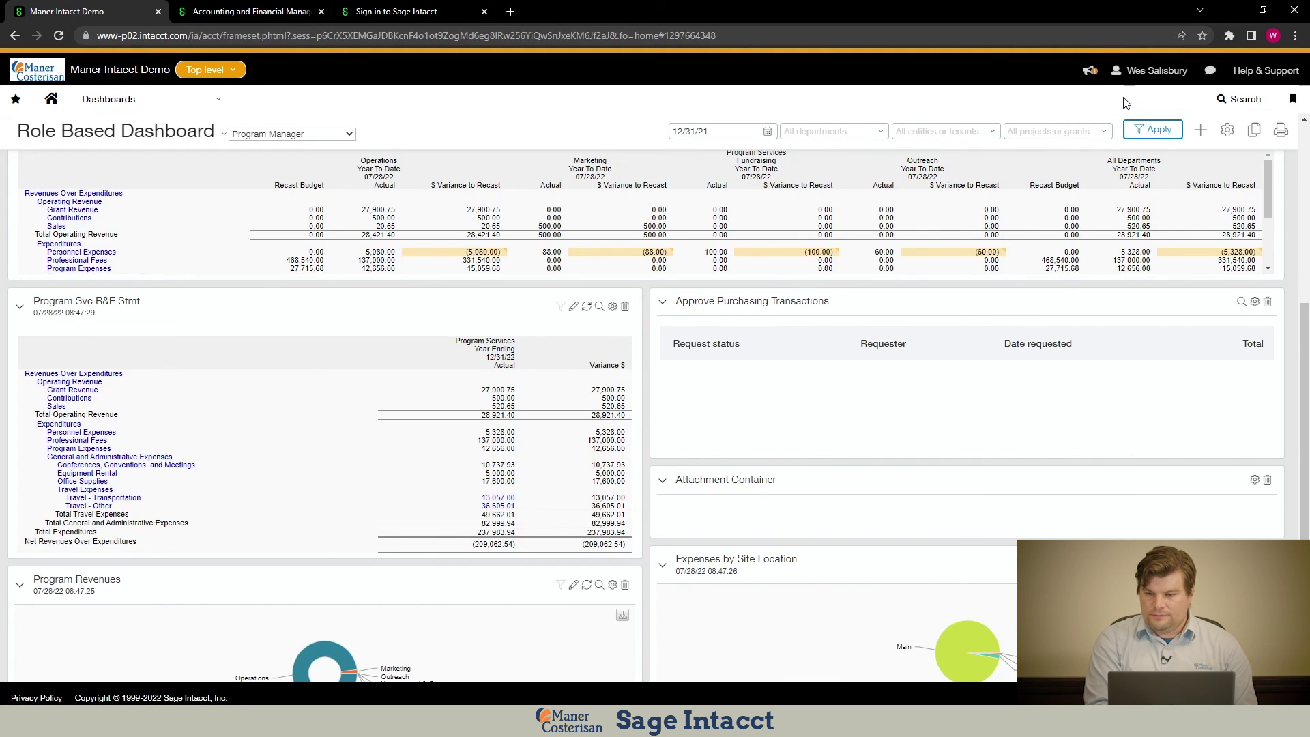
click(1151, 135)
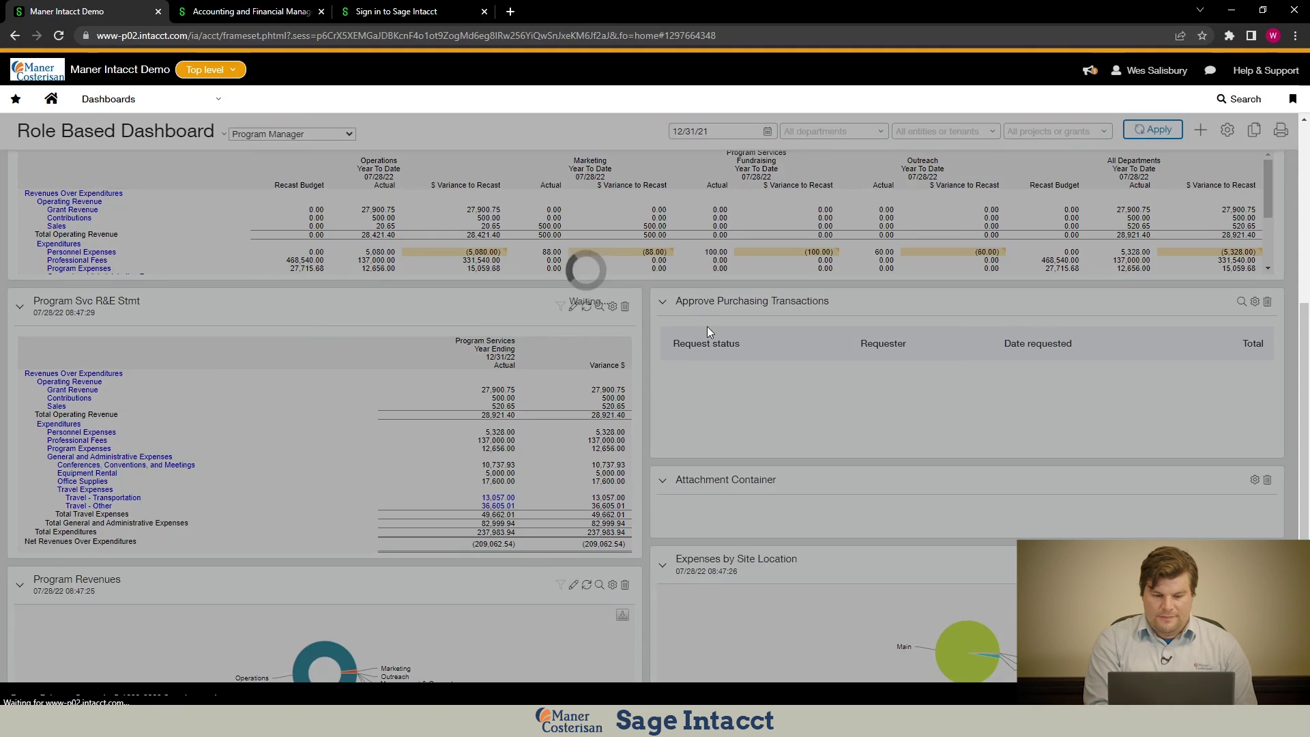